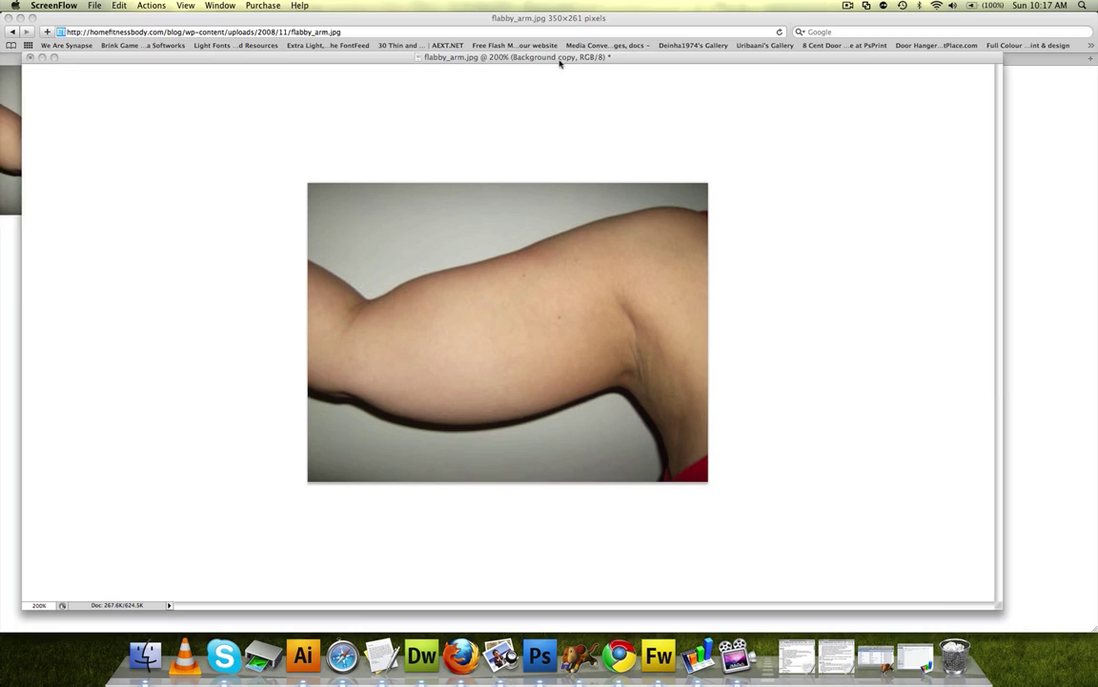
Switch to Photoshop and reposition the flabby_arm.jpg document window just beneath the options bar
{"action": "left_click", "coordinate": [506, 57]}
{"action": "left_click_drag", "start_coordinate": [560, 37], "coordinate": [558, 69]}
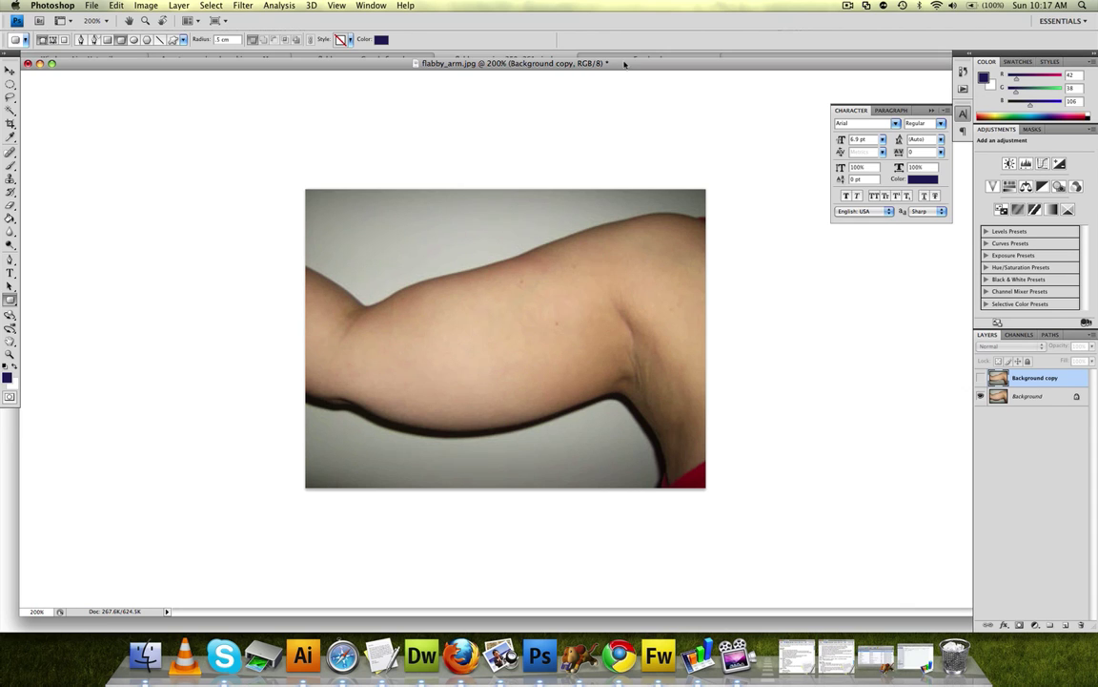
{"action": "left_click_drag", "start_coordinate": [624, 62], "coordinate": [624, 57]}
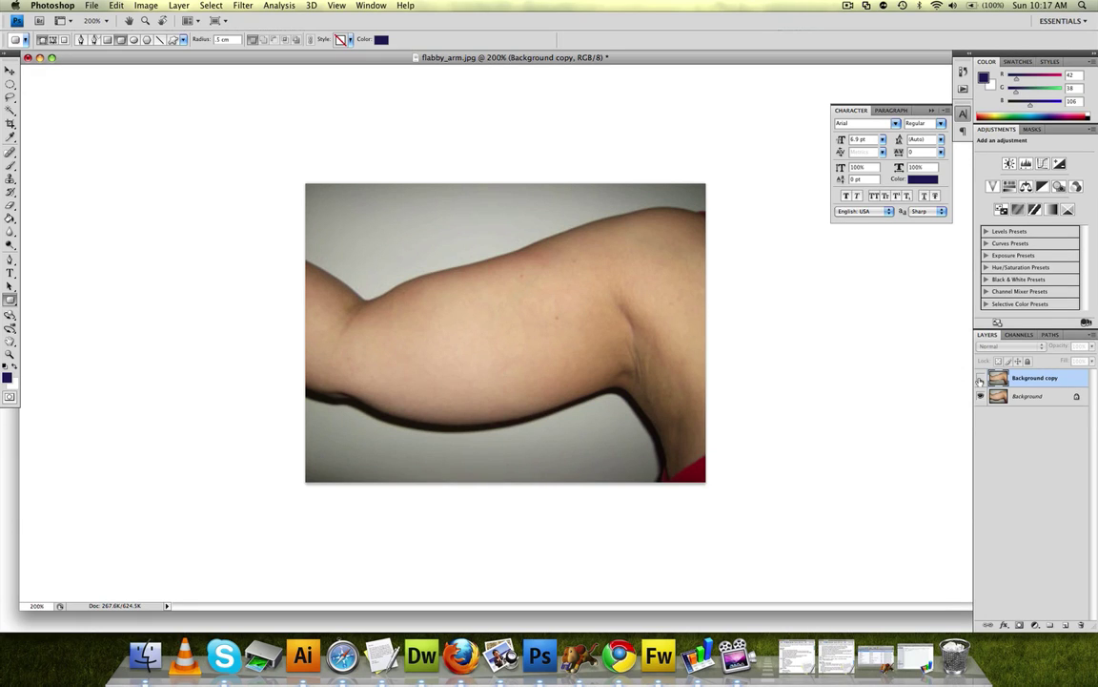
Compare the slimmed arm with the original by toggling the visibility of the Background copy layer several times
{"action": "left_click", "coordinate": [980, 379]}
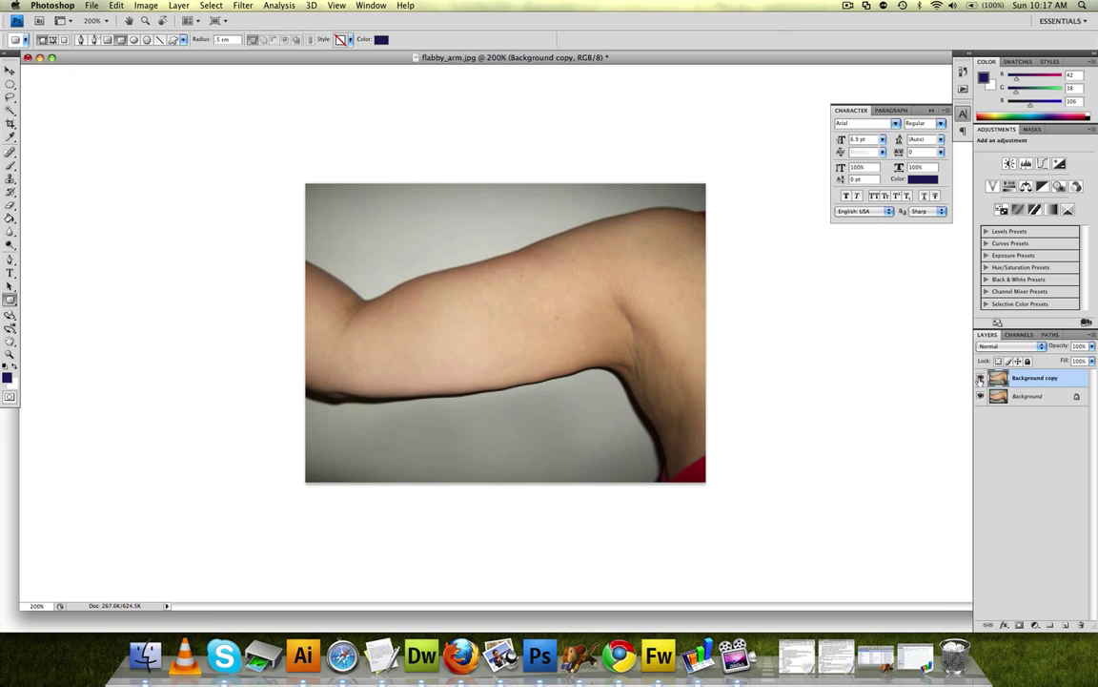
{"action": "left_click", "coordinate": [980, 379]}
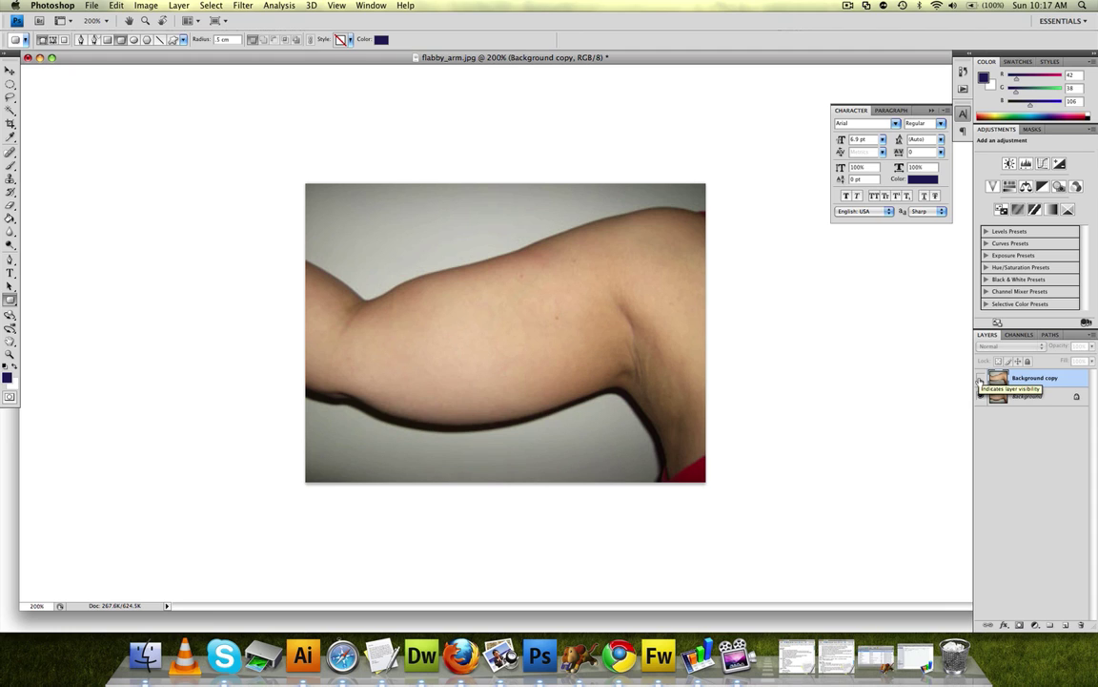
{"action": "left_click", "coordinate": [980, 379]}
{"action": "left_click", "coordinate": [980, 379]}
{"action": "left_click", "coordinate": [981, 378]}
{"action": "left_click", "coordinate": [980, 379]}
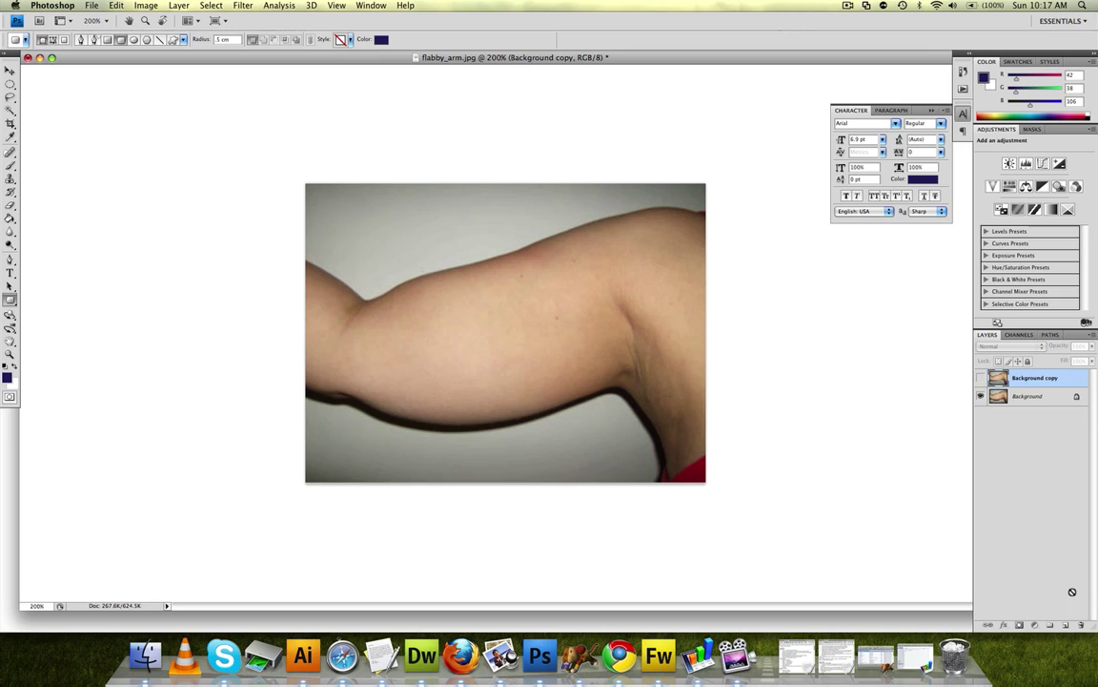
Delete the hidden Background copy layer and make a fresh duplicate of the Background layer
{"action": "left_click", "coordinate": [1081, 624]}
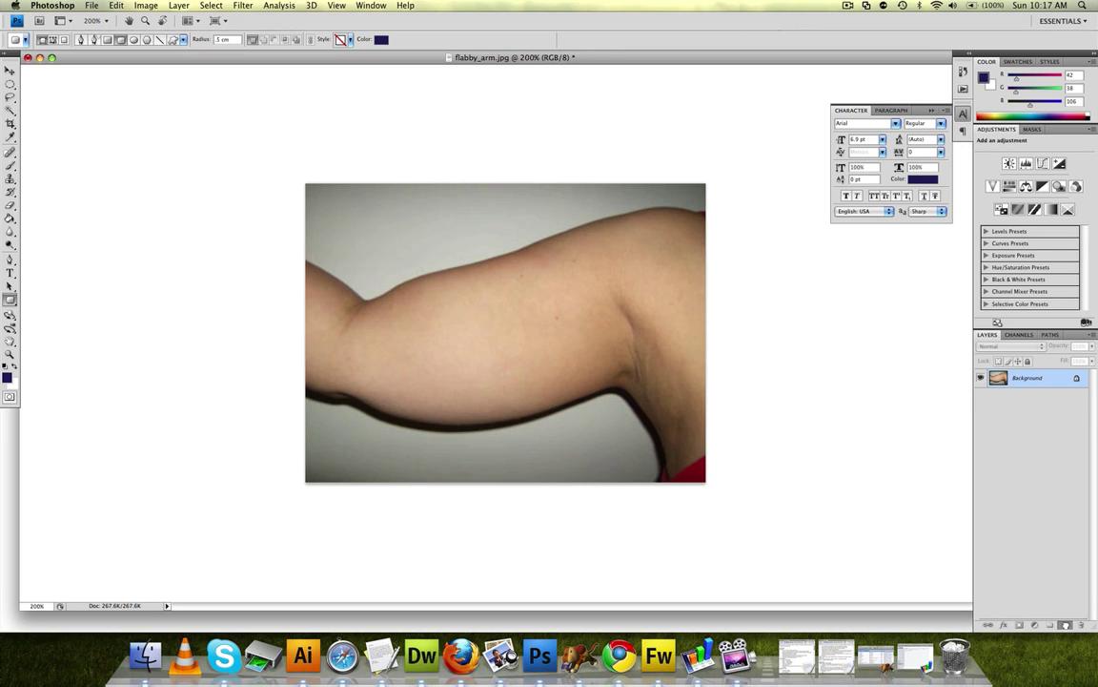
{"action": "key", "text": "super+j"}
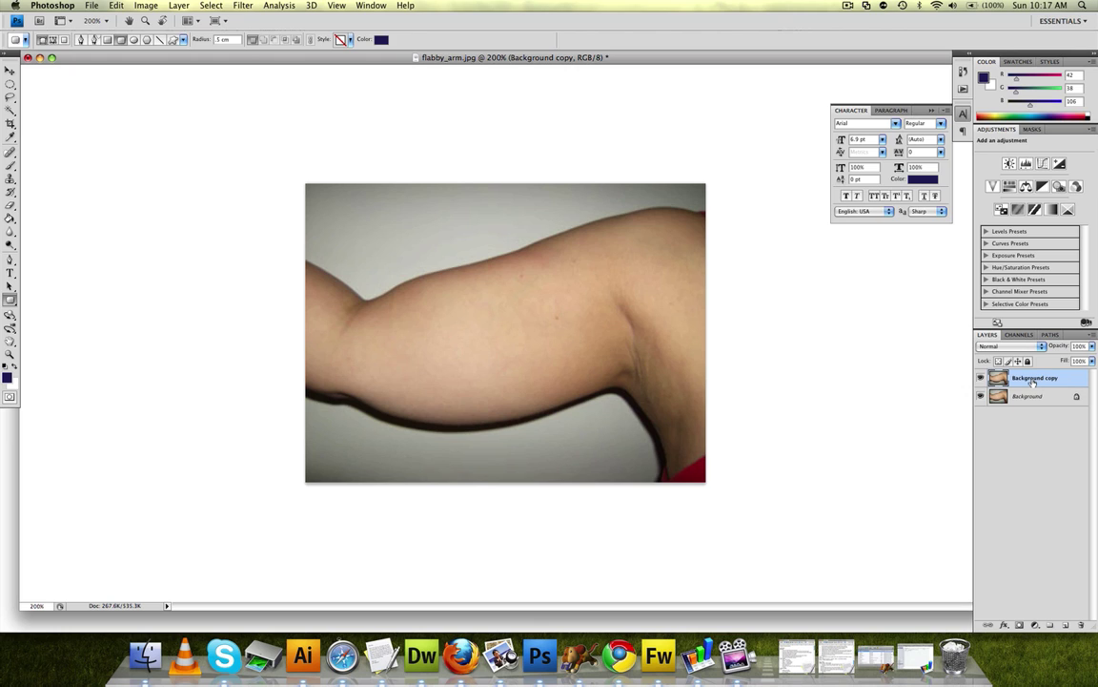
Open the Liquify filter on the duplicate layer at 300% and nudge the arm's lower edge slightly upward, keeping brush size 76
{"action": "left_click", "coordinate": [242, 11]}
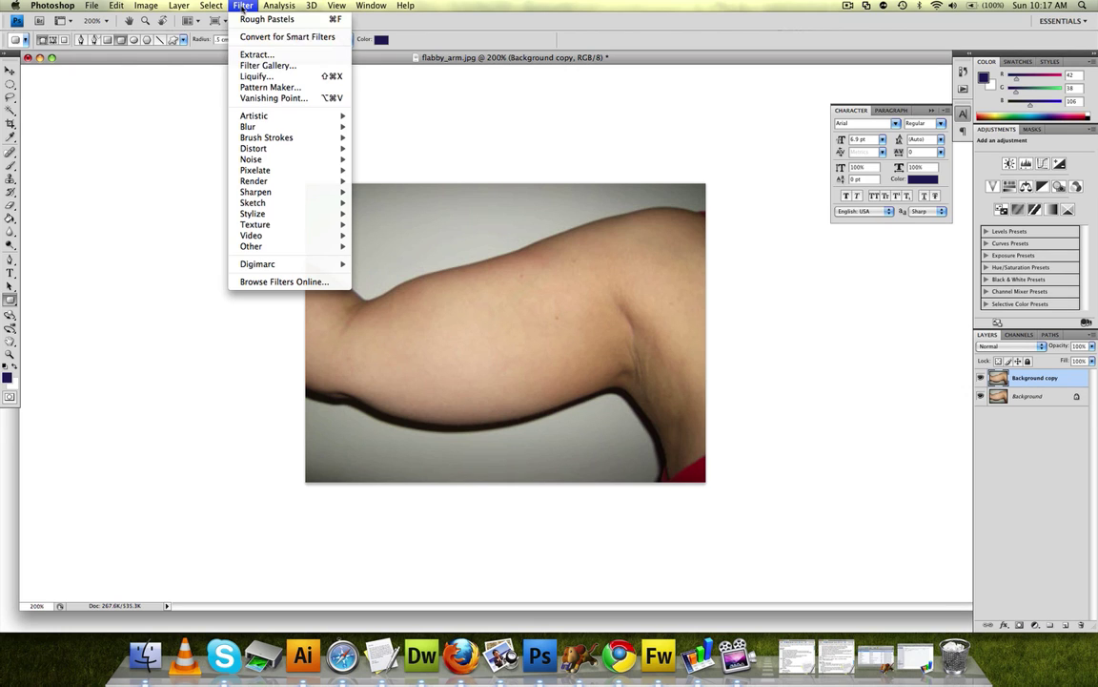
{"action": "left_click", "coordinate": [259, 74]}
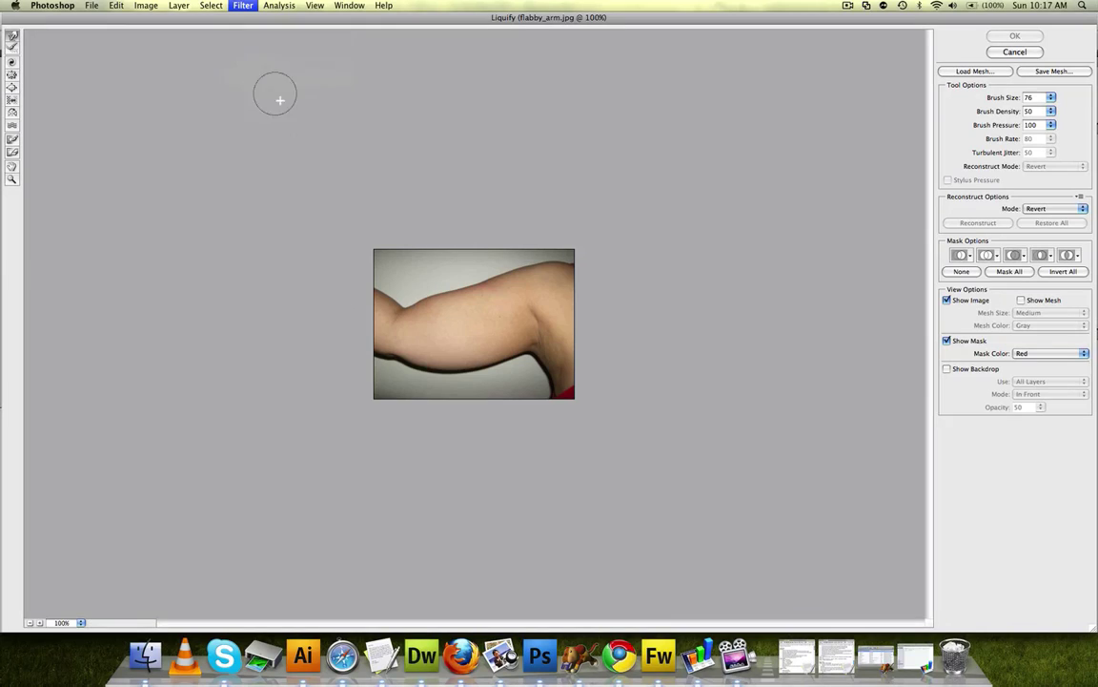
{"action": "left_click", "coordinate": [425, 144]}
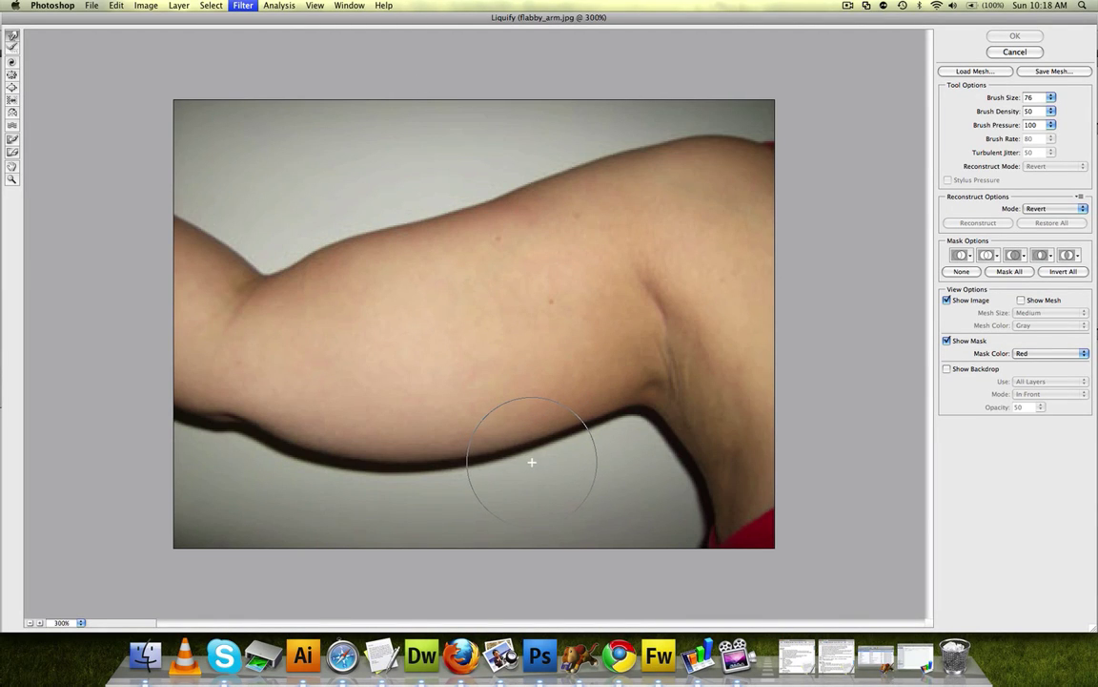
{"action": "left_click_drag", "start_coordinate": [531, 462], "coordinate": [527, 454]}
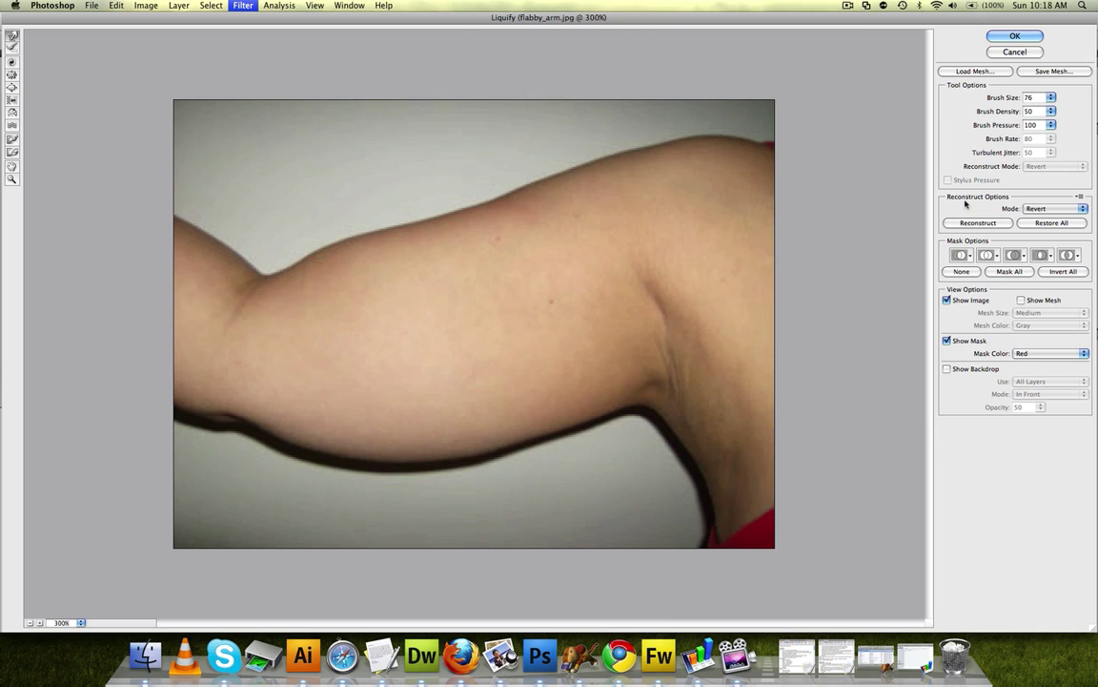
{"action": "left_click_drag", "start_coordinate": [1051, 111], "coordinate": [999, 113]}
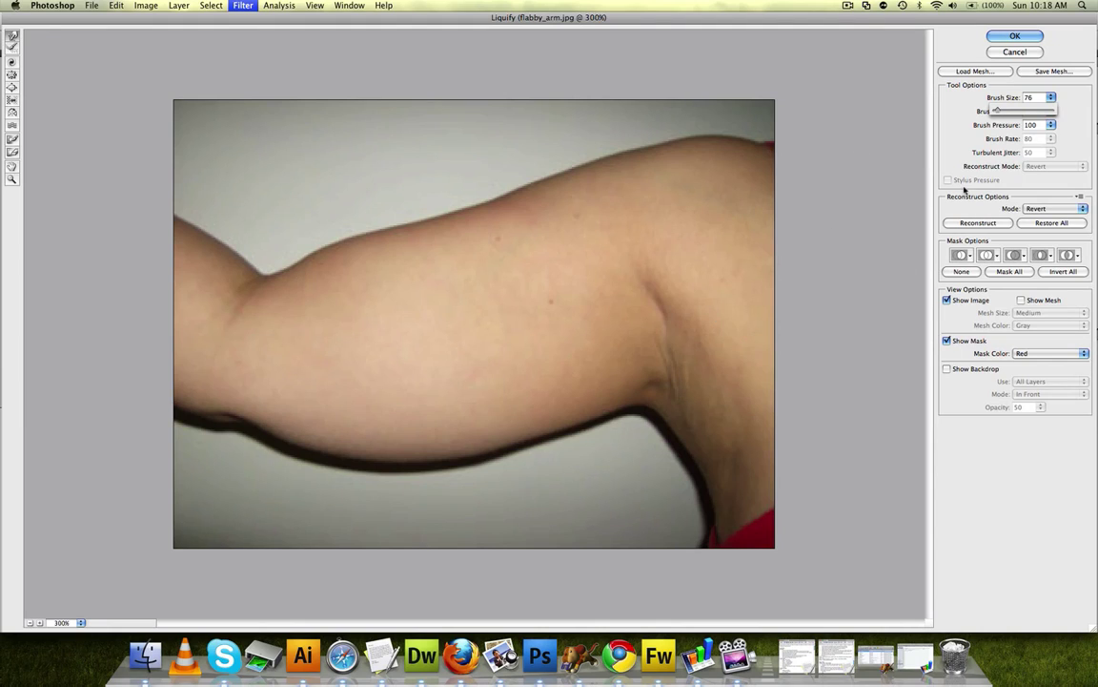
{"action": "left_click", "coordinate": [1090, 102]}
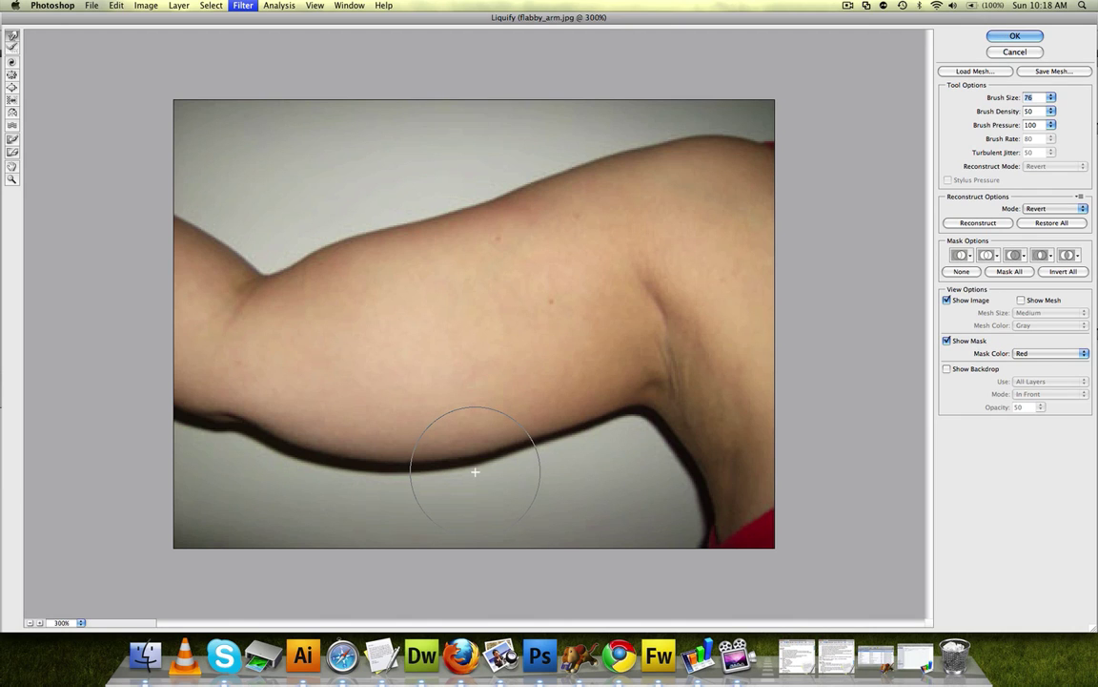
Push the sagging underside of the arm upward from elbow to armpit until it is nearly straight, and apply the Liquify changes
{"action": "mouse_move", "coordinate": [475, 471]}
{"action": "left_mouse_down"}
{"action": "mouse_move", "coordinate": [473, 461]}
{"action": "mouse_move", "coordinate": [582, 439]}
{"action": "left_mouse_up"}
{"action": "mouse_move", "coordinate": [424, 485]}
{"action": "left_mouse_down"}
{"action": "mouse_move", "coordinate": [422, 476]}
{"action": "mouse_move", "coordinate": [326, 471]}
{"action": "mouse_move", "coordinate": [266, 448]}
{"action": "left_mouse_up"}
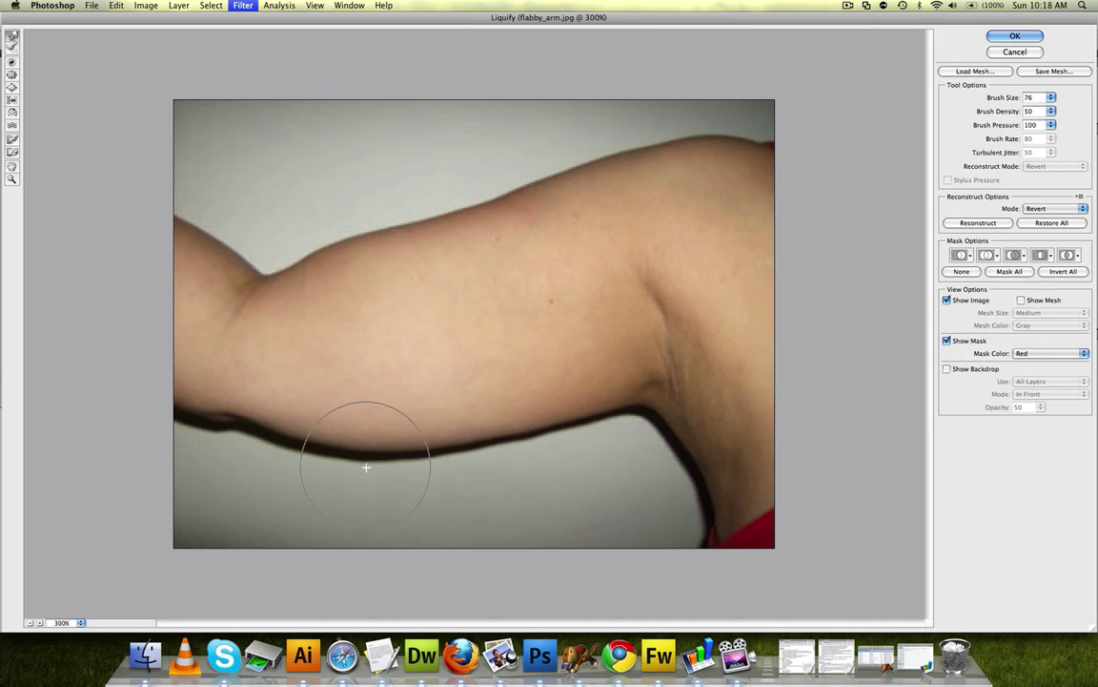
{"action": "left_click_drag", "start_coordinate": [368, 467], "coordinate": [429, 463]}
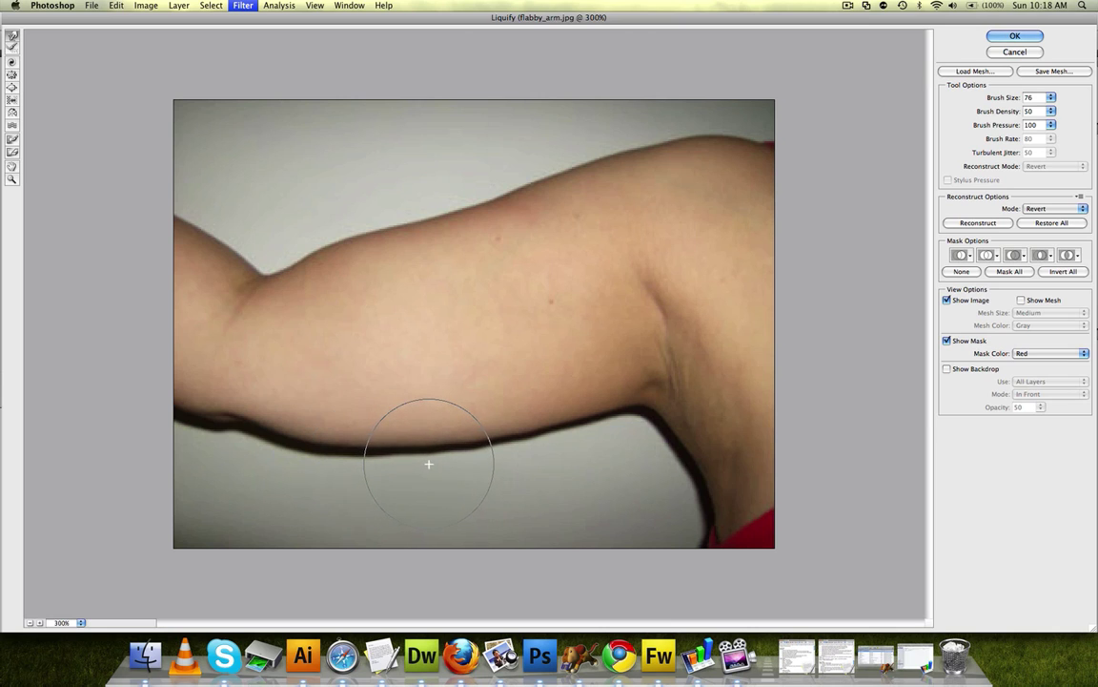
{"action": "mouse_move", "coordinate": [636, 424]}
{"action": "left_mouse_down"}
{"action": "mouse_move", "coordinate": [596, 437]}
{"action": "mouse_move", "coordinate": [590, 428]}
{"action": "mouse_move", "coordinate": [501, 458]}
{"action": "mouse_move", "coordinate": [446, 444]}
{"action": "mouse_move", "coordinate": [446, 457]}
{"action": "mouse_move", "coordinate": [439, 445]}
{"action": "mouse_move", "coordinate": [411, 454]}
{"action": "mouse_move", "coordinate": [408, 443]}
{"action": "mouse_move", "coordinate": [433, 449]}
{"action": "mouse_move", "coordinate": [393, 471]}
{"action": "mouse_move", "coordinate": [381, 458]}
{"action": "mouse_move", "coordinate": [354, 466]}
{"action": "mouse_move", "coordinate": [350, 454]}
{"action": "mouse_move", "coordinate": [307, 461]}
{"action": "mouse_move", "coordinate": [287, 444]}
{"action": "mouse_move", "coordinate": [355, 456]}
{"action": "mouse_move", "coordinate": [394, 448]}
{"action": "mouse_move", "coordinate": [317, 437]}
{"action": "mouse_move", "coordinate": [330, 424]}
{"action": "left_mouse_up"}
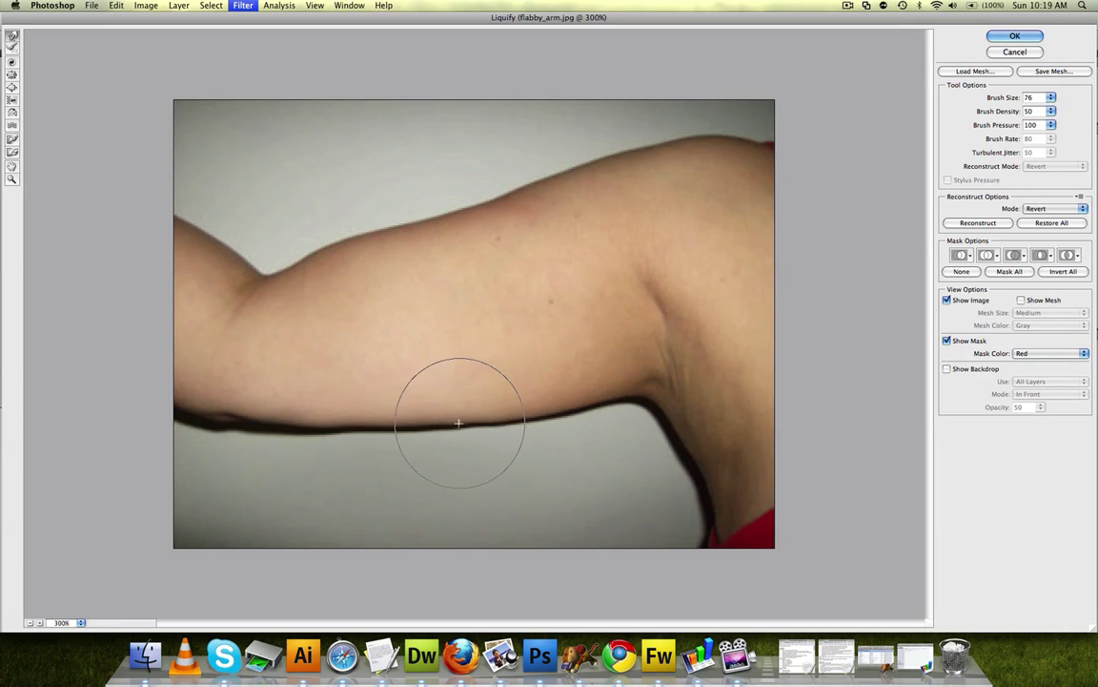
{"action": "left_click_drag", "start_coordinate": [452, 425], "coordinate": [522, 419]}
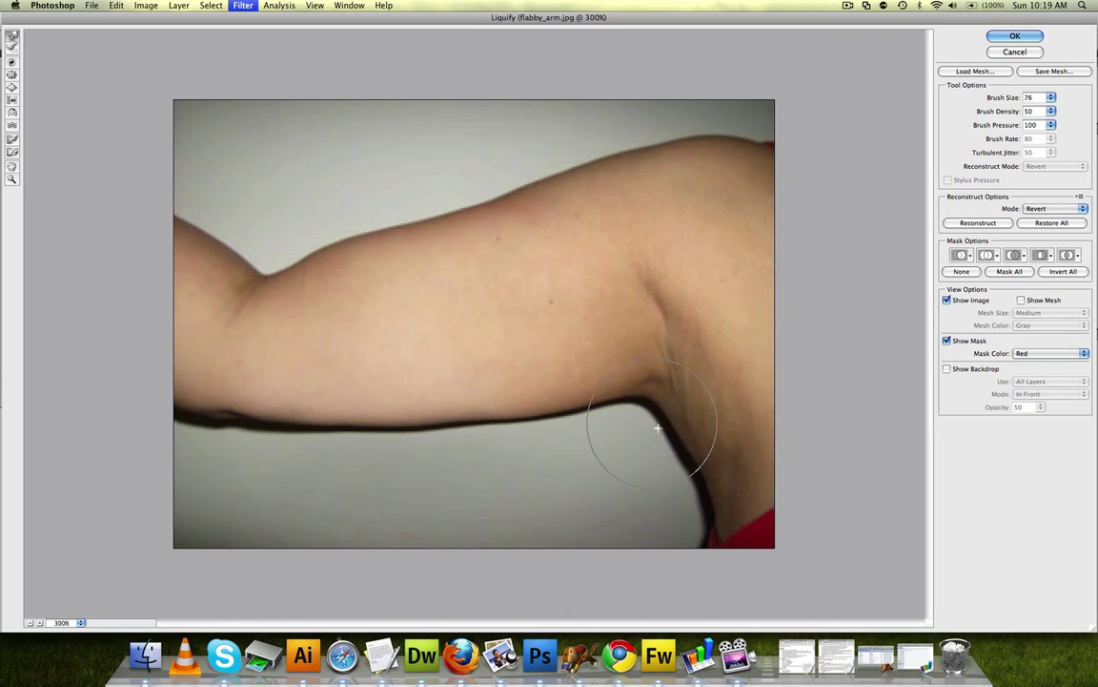
{"action": "mouse_move", "coordinate": [633, 404]}
{"action": "left_mouse_down"}
{"action": "mouse_move", "coordinate": [600, 422]}
{"action": "mouse_move", "coordinate": [617, 397]}
{"action": "mouse_move", "coordinate": [591, 428]}
{"action": "mouse_move", "coordinate": [536, 431]}
{"action": "mouse_move", "coordinate": [583, 422]}
{"action": "mouse_move", "coordinate": [508, 442]}
{"action": "left_mouse_up"}
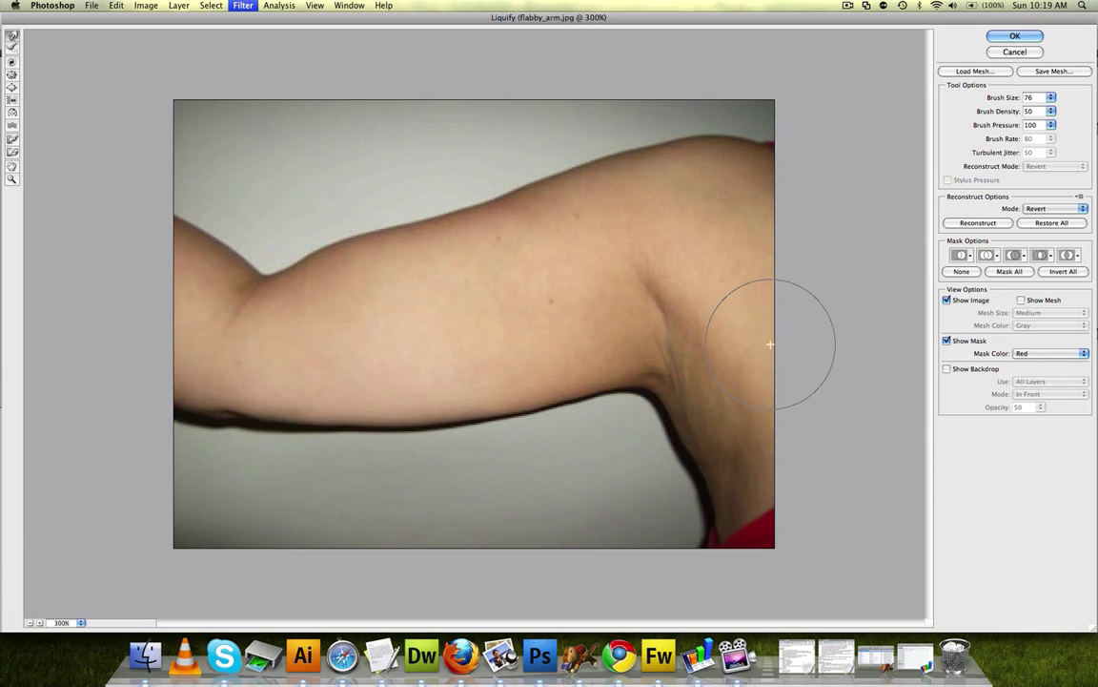
{"action": "left_click", "coordinate": [1010, 38]}
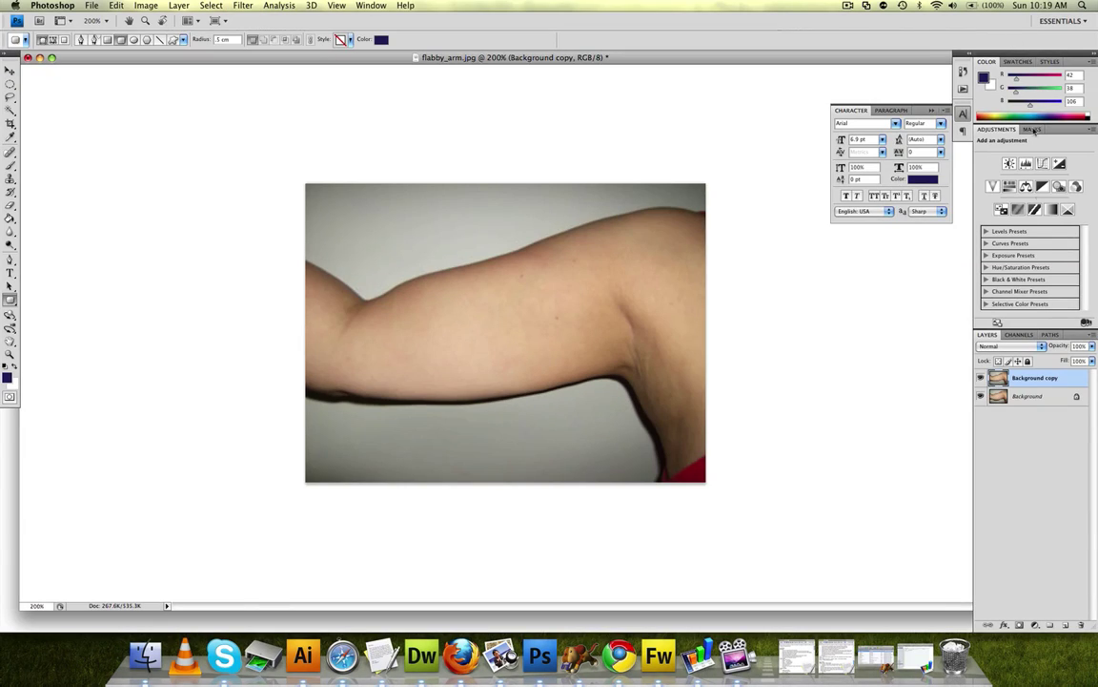
Hide and reshow the Background copy layer to compare the arm before and after Liquify
{"action": "left_click", "coordinate": [982, 379]}
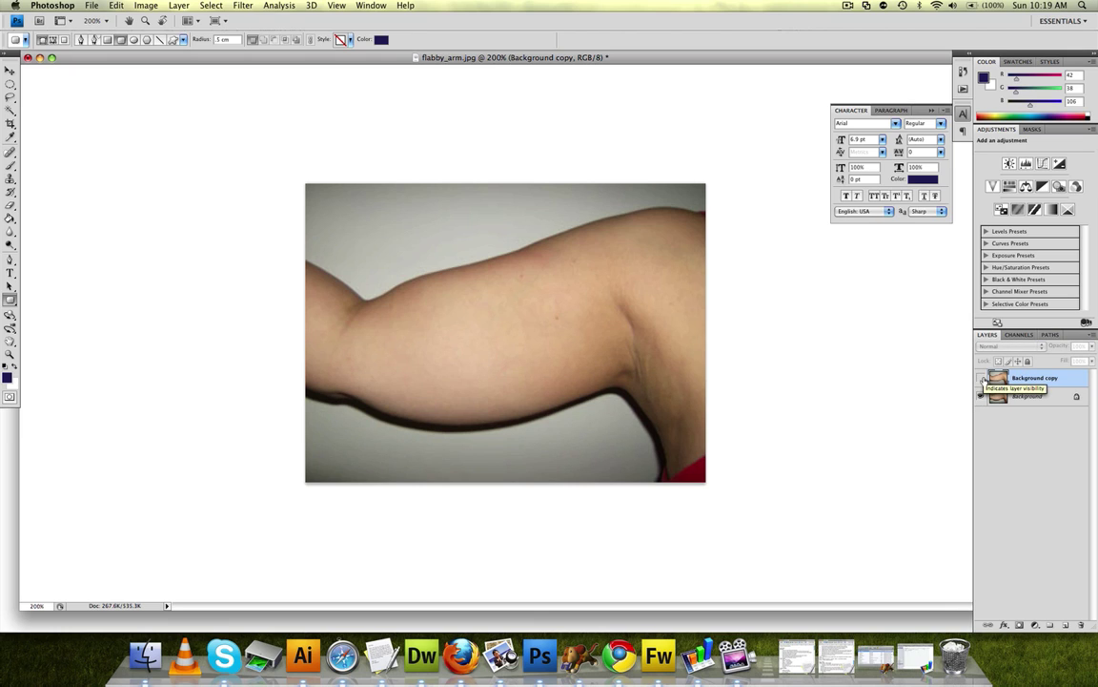
{"action": "left_click", "coordinate": [982, 378]}
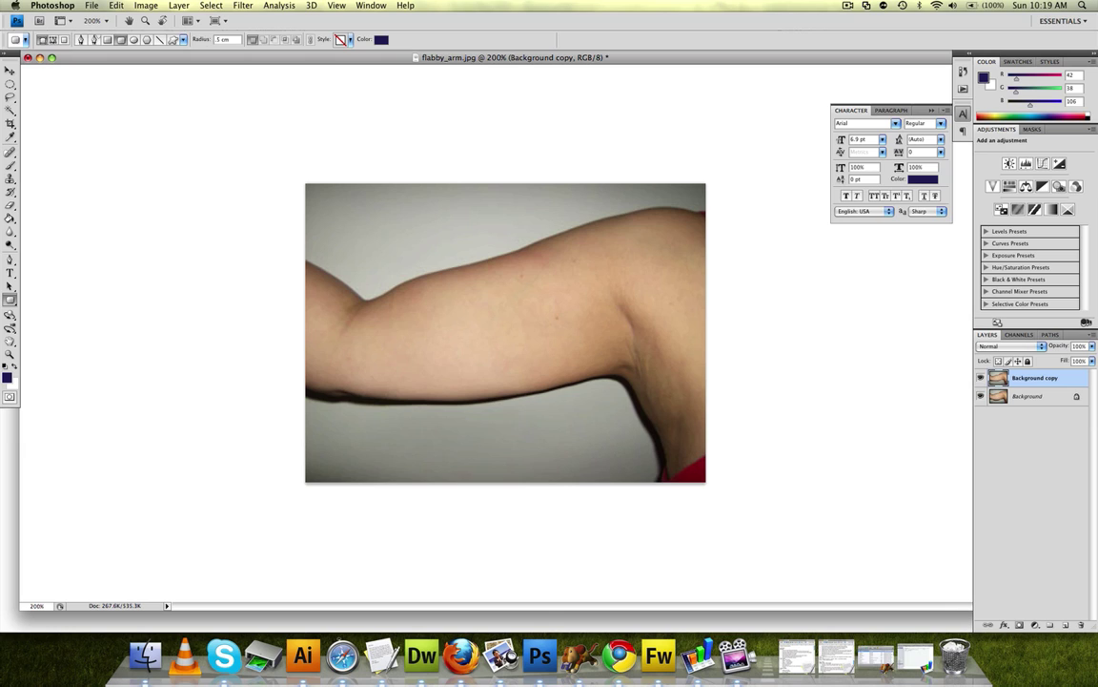
Duplicate the original Background layer again, beneath the retouched Background copy layer
{"action": "left_click", "coordinate": [1031, 398]}
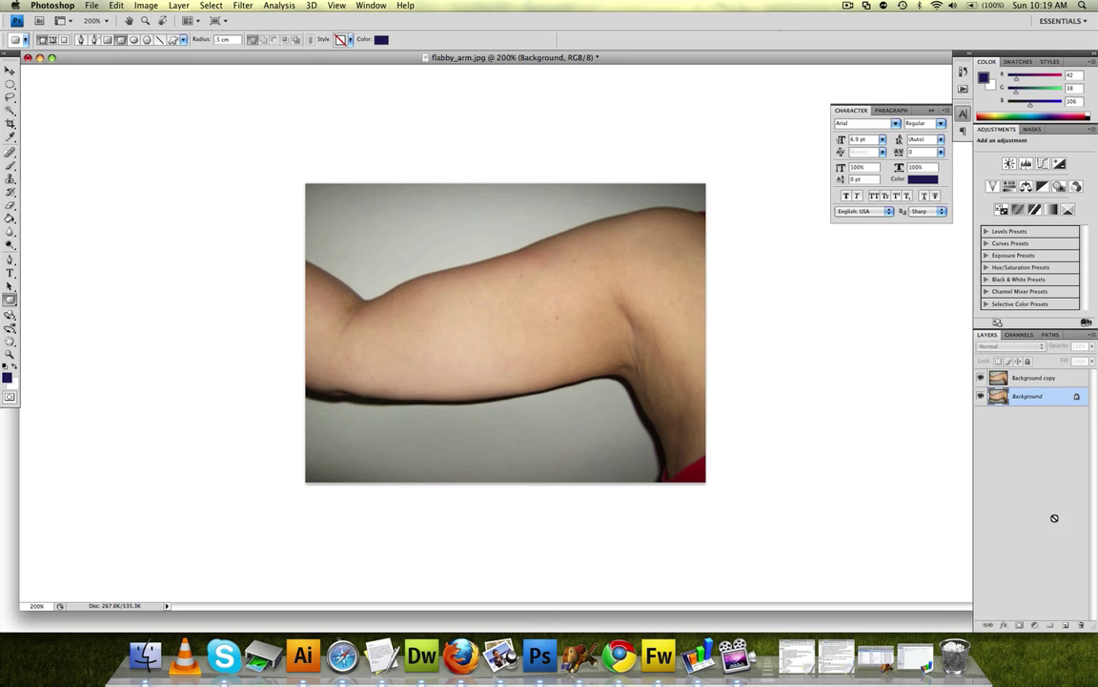
{"action": "key", "text": "super+j"}
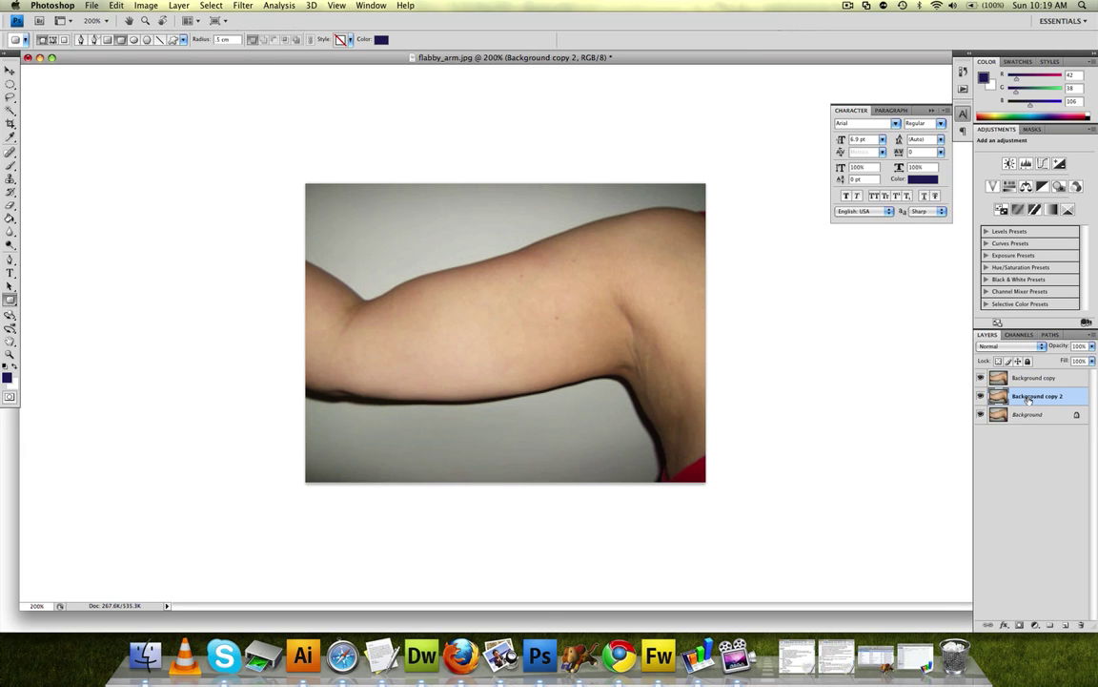
{"action": "left_click", "coordinate": [240, 7]}
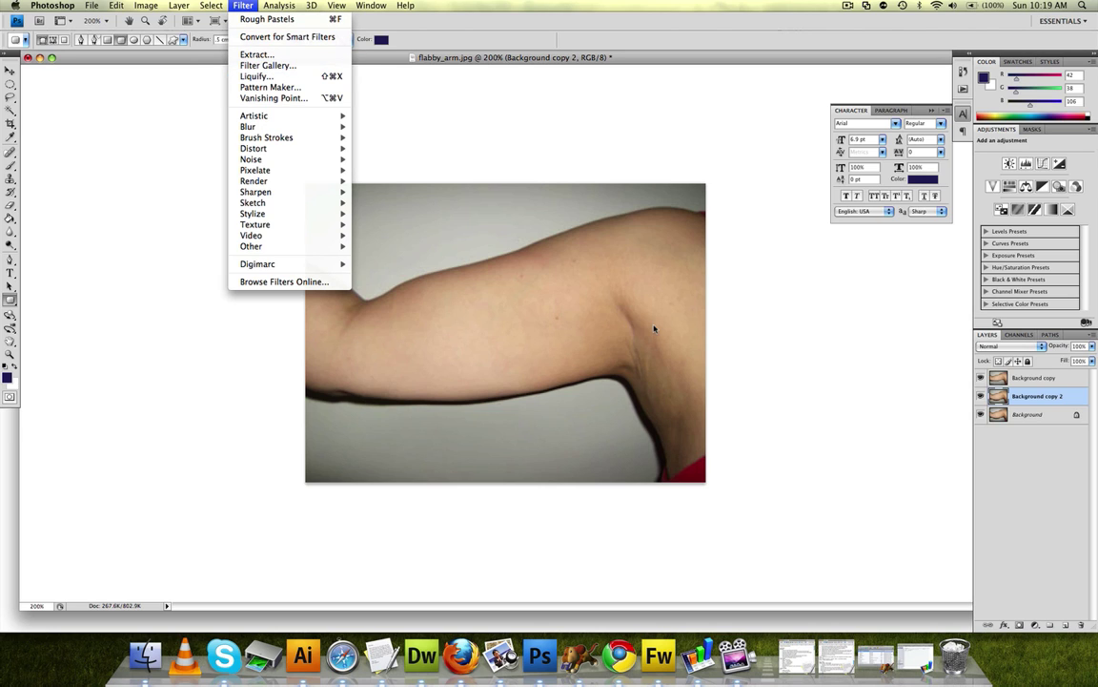
{"action": "key", "text": "Escape"}
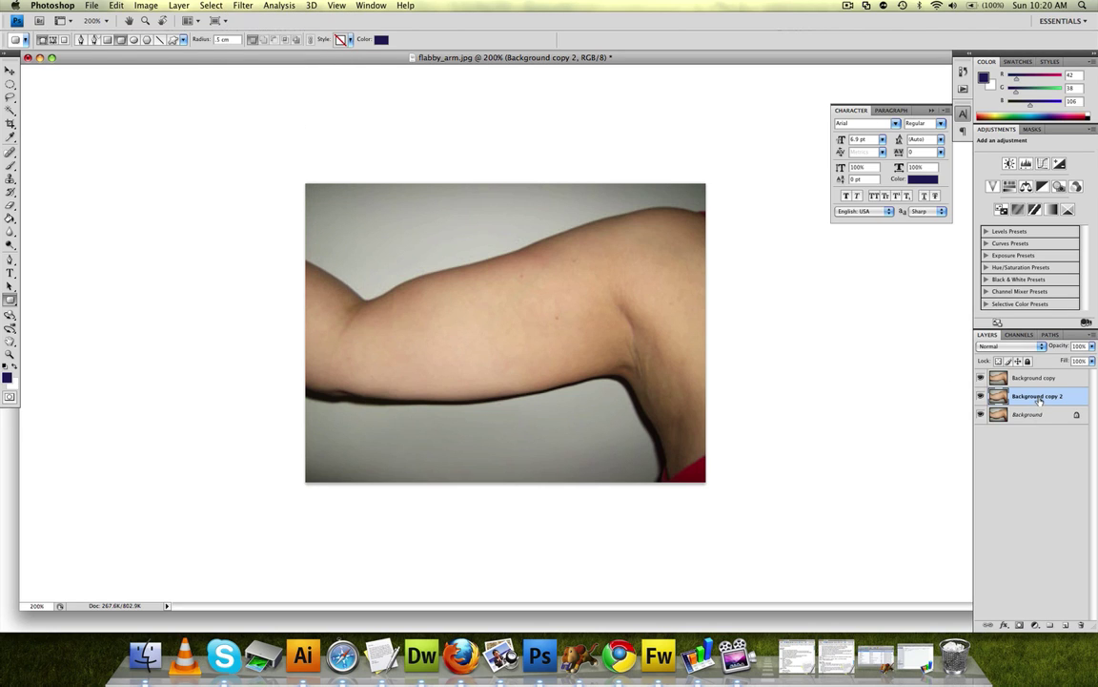
Hide the Background copy 2 layer and toggle Background copy off and on to compare the retouched arm with the original
{"action": "left_click", "coordinate": [982, 397]}
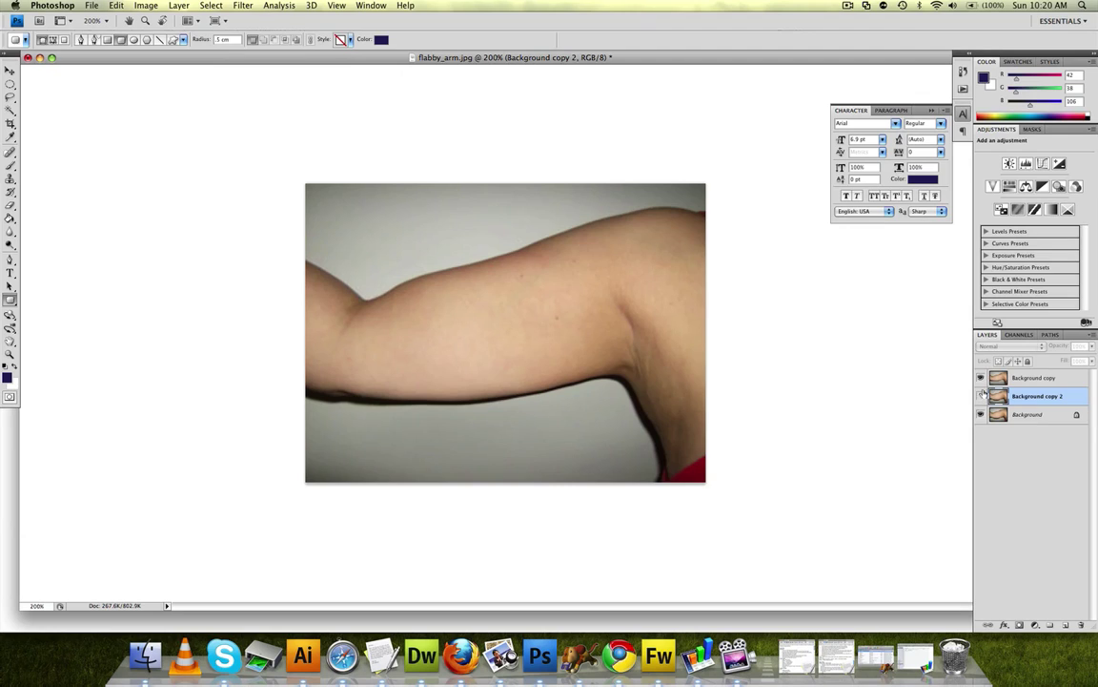
{"action": "left_click", "coordinate": [982, 379]}
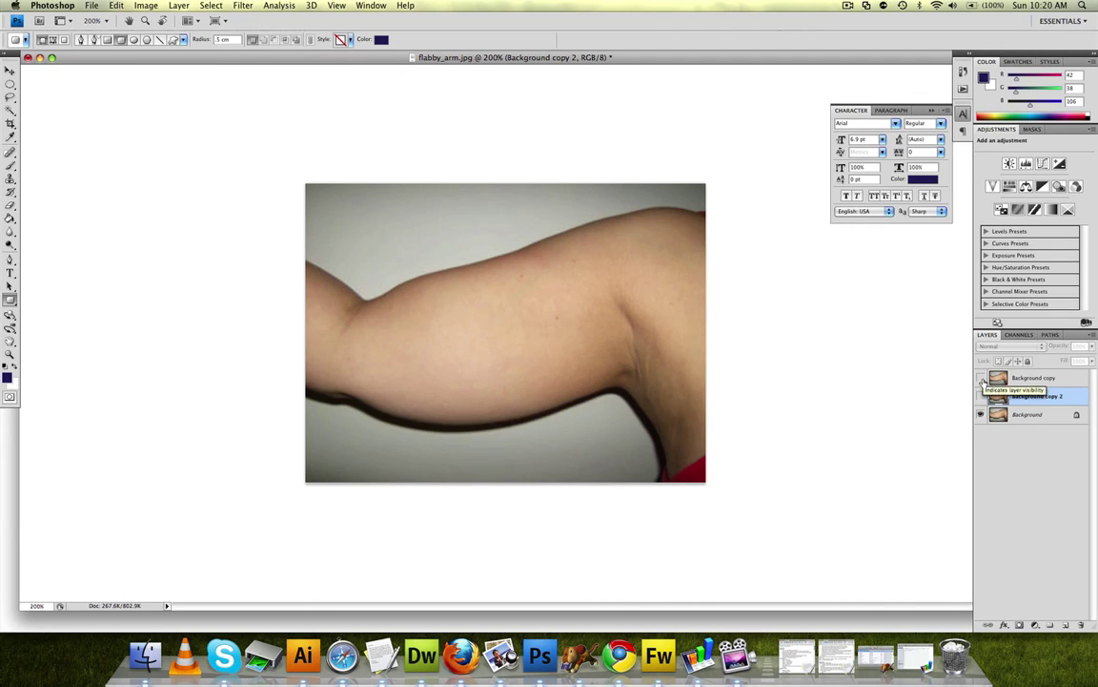
{"action": "left_click", "coordinate": [982, 380]}
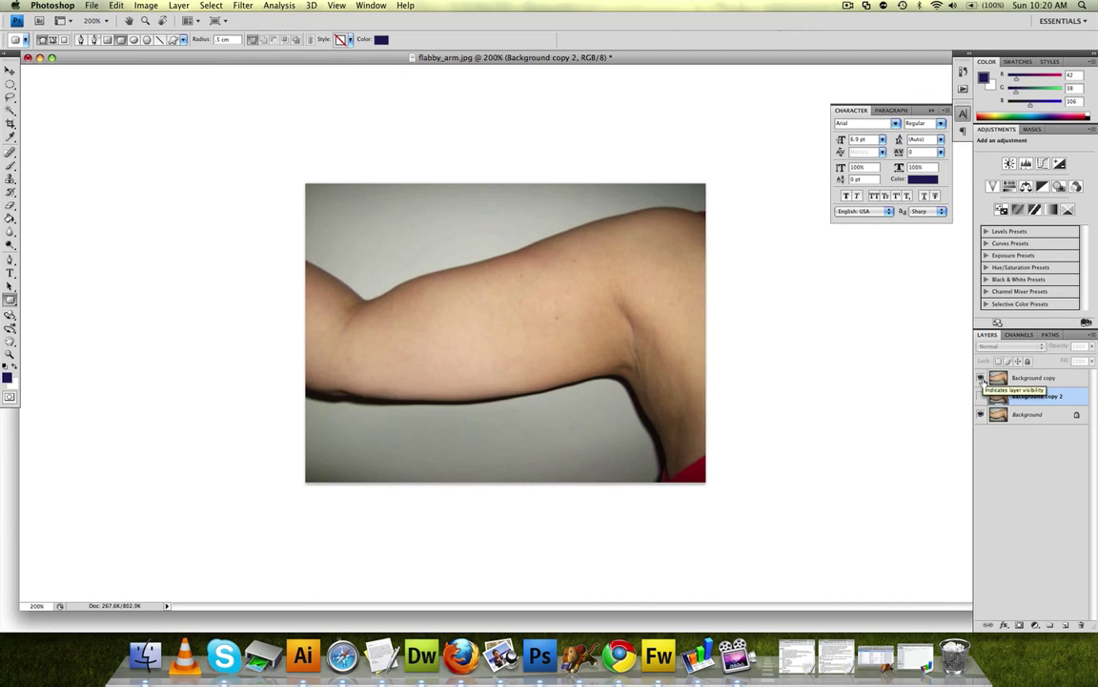